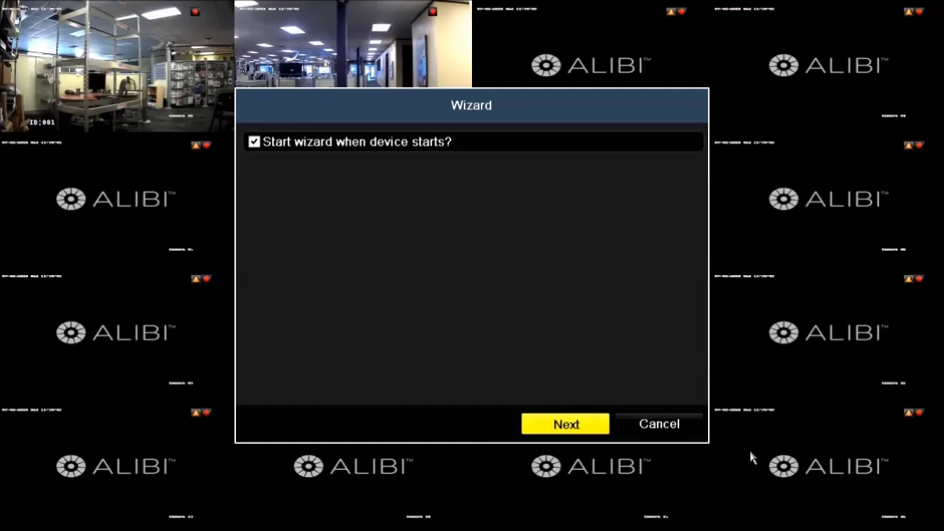
Step: Go past the start page and enter the four-character current admin password on the on-screen keyboard
{"action": "left_click", "coordinate": [593, 424]}
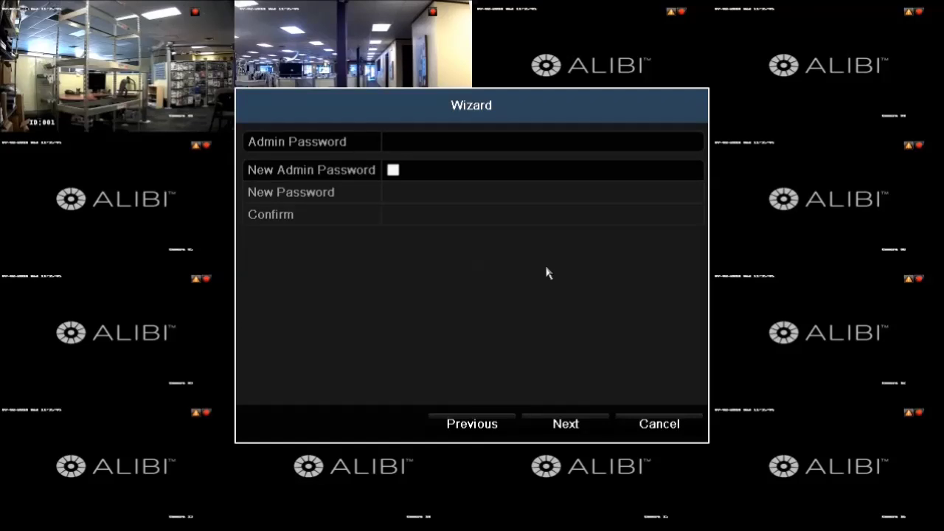
{"action": "left_click", "coordinate": [432, 143]}
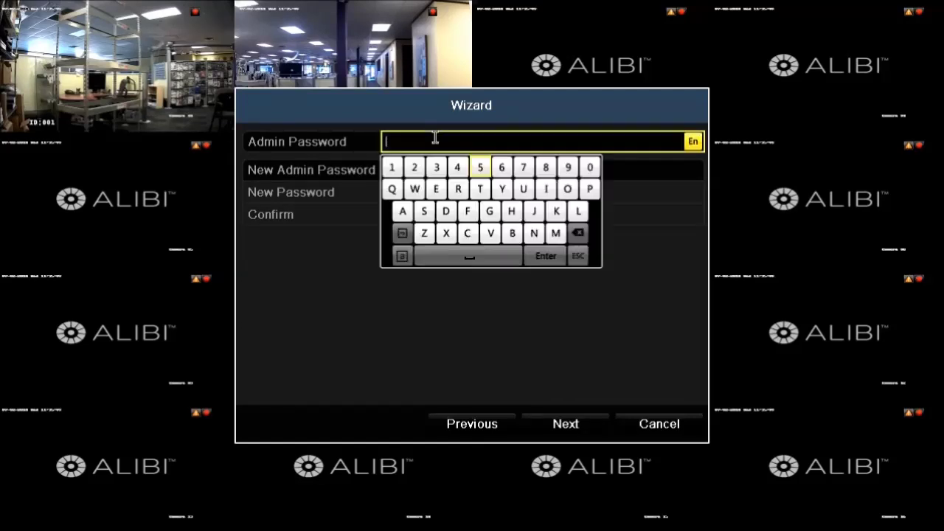
{"action": "left_click", "coordinate": [393, 169]}
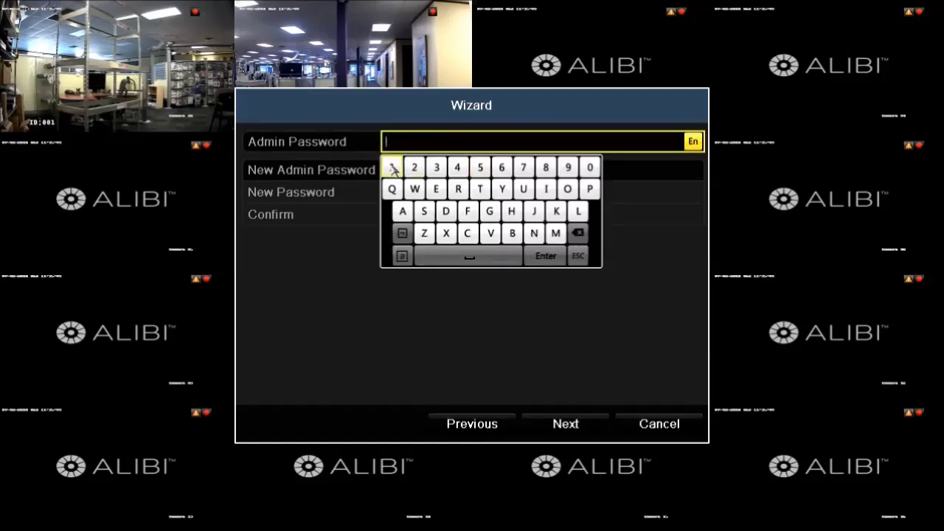
{"action": "left_click", "coordinate": [394, 169]}
{"action": "left_click", "coordinate": [395, 170]}
{"action": "left_click", "coordinate": [394, 170]}
{"action": "left_click", "coordinate": [546, 261]}
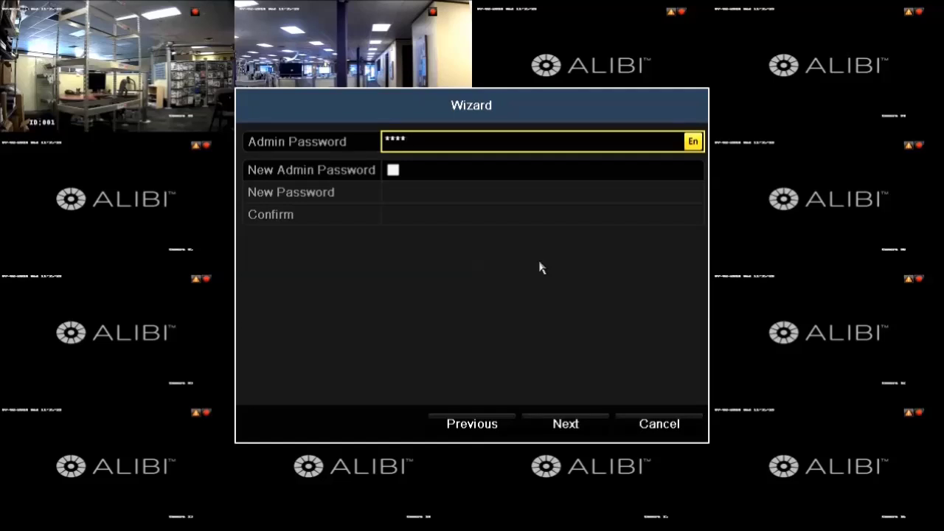
Step: Turn on New Admin Password and enter the new four-character password
{"action": "left_click", "coordinate": [393, 170]}
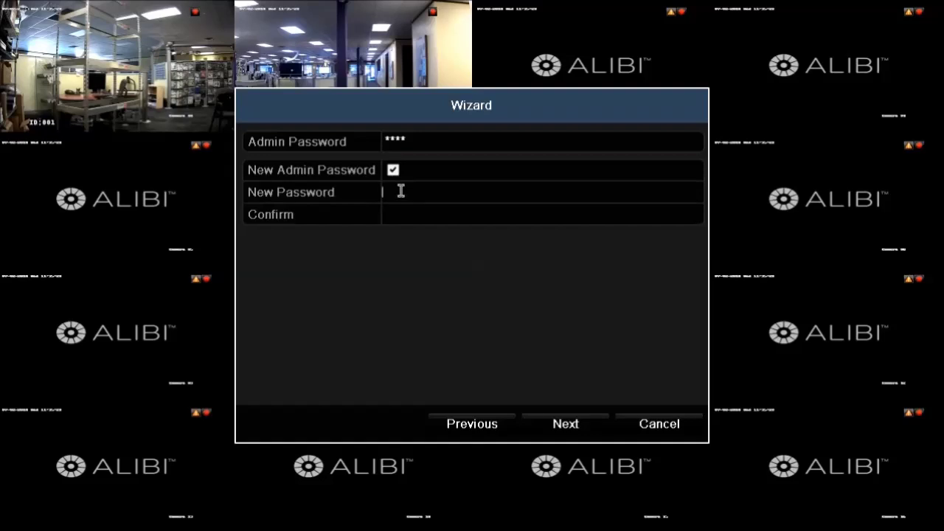
{"action": "left_click", "coordinate": [400, 194]}
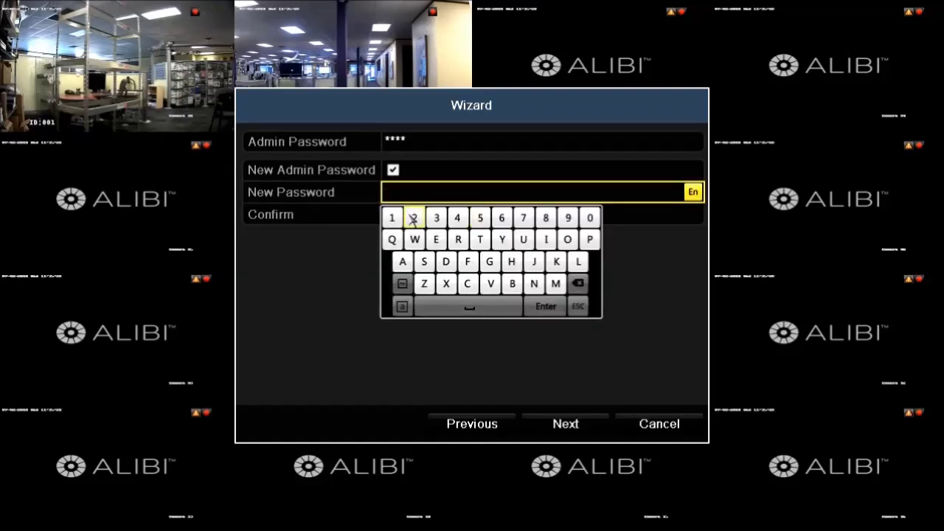
{"action": "left_click", "coordinate": [413, 219]}
{"action": "left_click", "coordinate": [391, 219]}
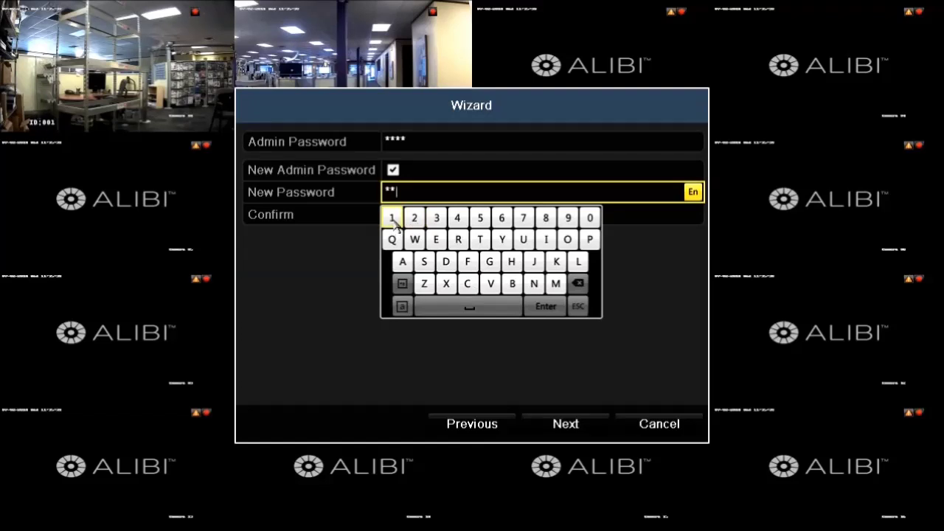
{"action": "left_click", "coordinate": [393, 221]}
{"action": "left_click", "coordinate": [393, 221]}
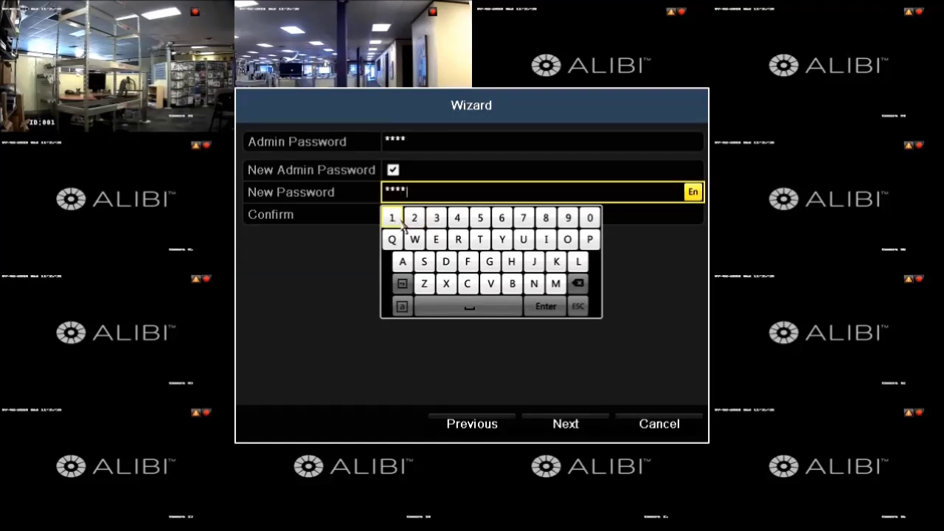
{"action": "left_click", "coordinate": [546, 307]}
Step: Re-enter the new password in Confirm and continue to the date and time page
{"action": "left_click", "coordinate": [401, 215]}
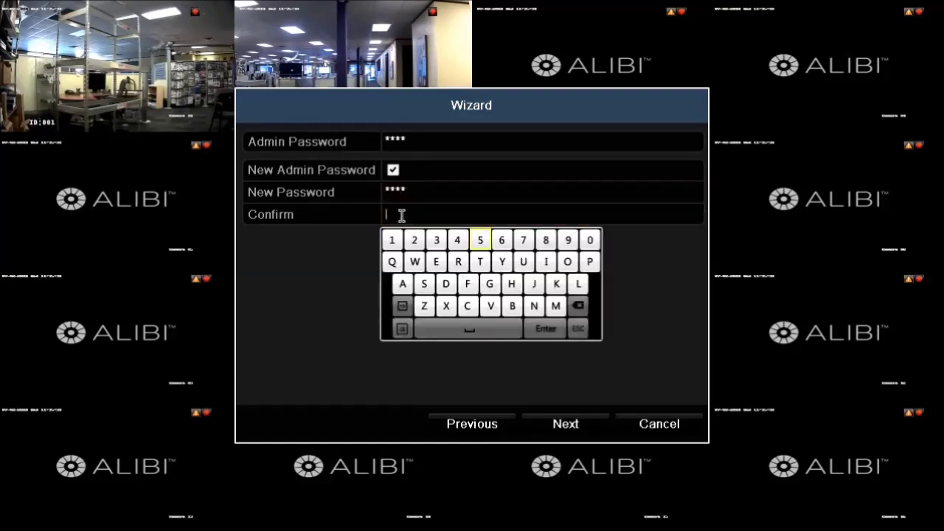
{"action": "left_click", "coordinate": [396, 240]}
{"action": "left_click", "coordinate": [395, 241]}
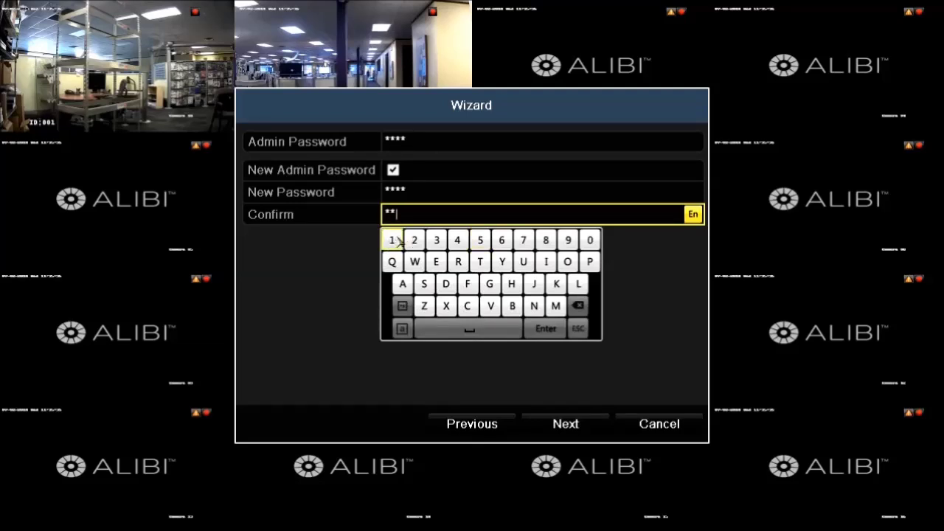
{"action": "left_click", "coordinate": [395, 241]}
{"action": "left_click", "coordinate": [395, 242]}
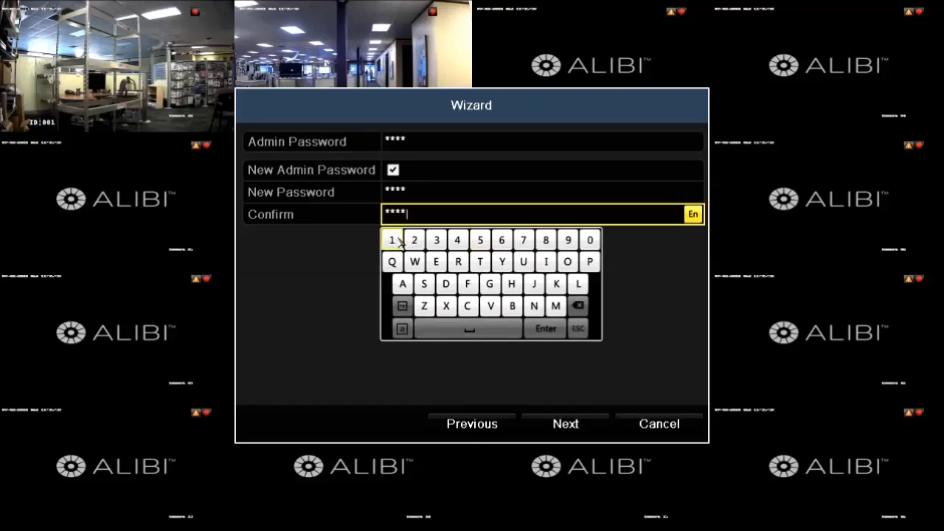
{"action": "left_click", "coordinate": [545, 329]}
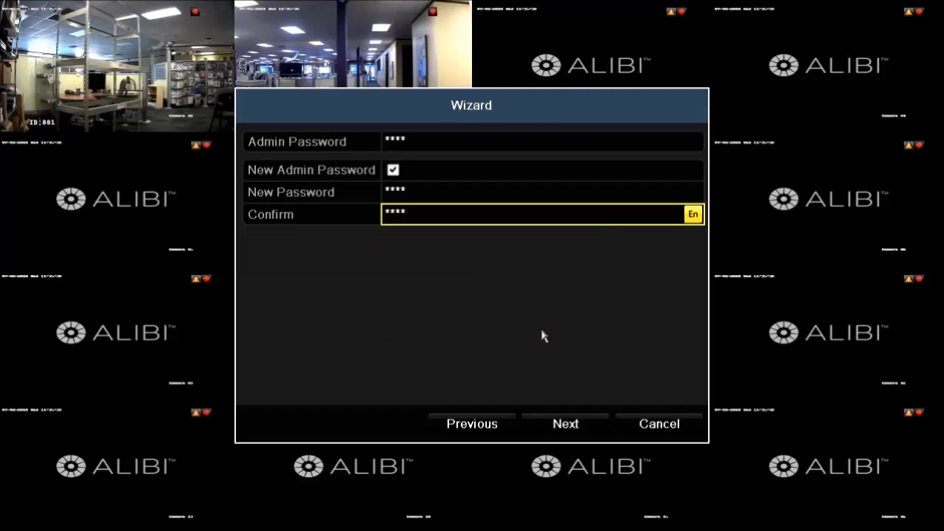
{"action": "left_click", "coordinate": [594, 435]}
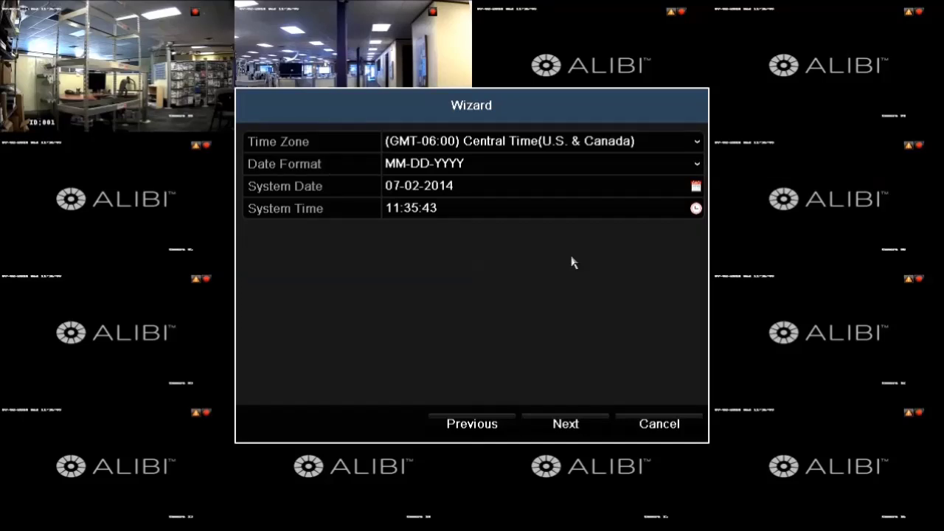
Step: Keep the GMT-06:00 Central Time zone and change the date format to YYYY-MM-DD
{"action": "left_click", "coordinate": [580, 141]}
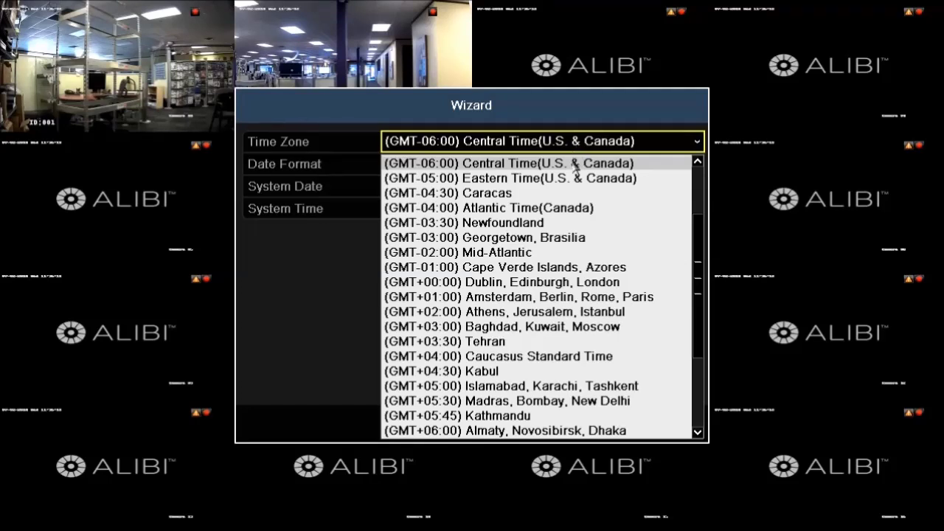
{"action": "left_click", "coordinate": [575, 163]}
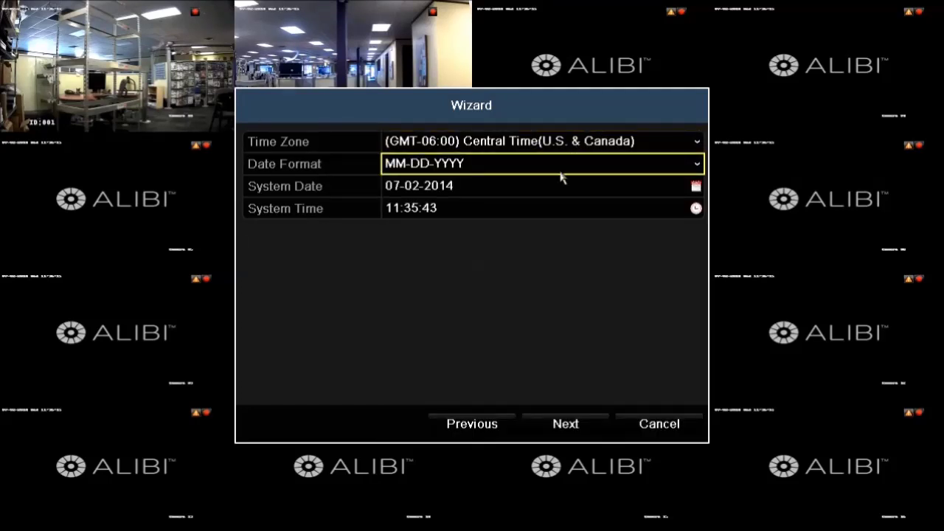
{"action": "left_click", "coordinate": [565, 173]}
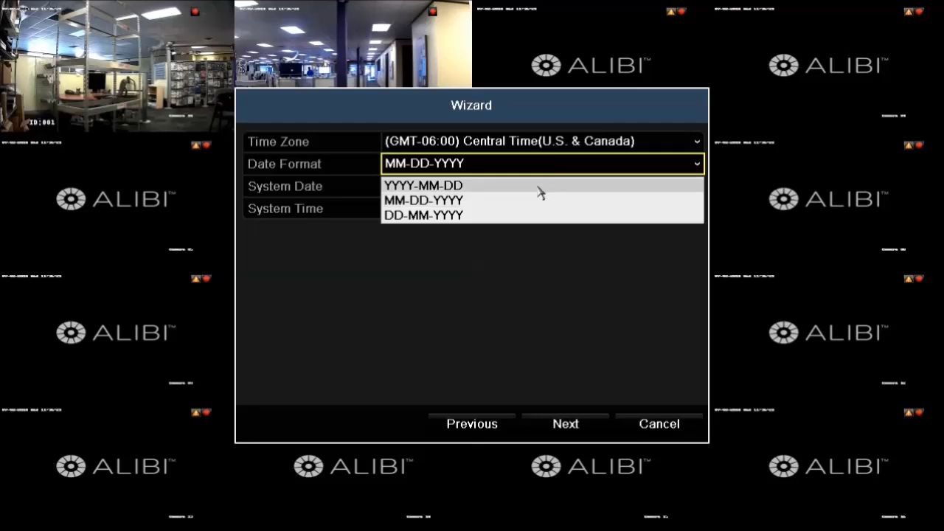
{"action": "left_click", "coordinate": [539, 188]}
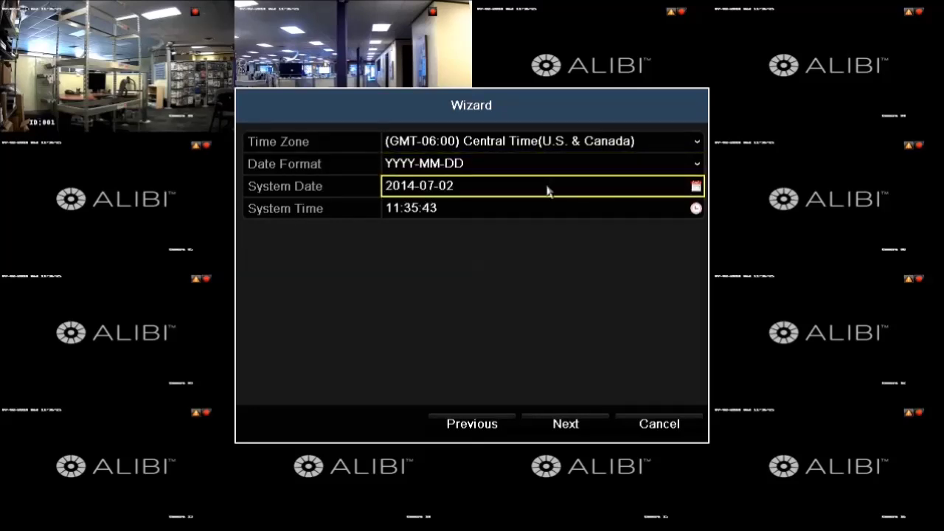
Step: Keep the system date 2014-07-02 and time 11:35:43, then go to the network page
{"action": "left_click", "coordinate": [547, 191]}
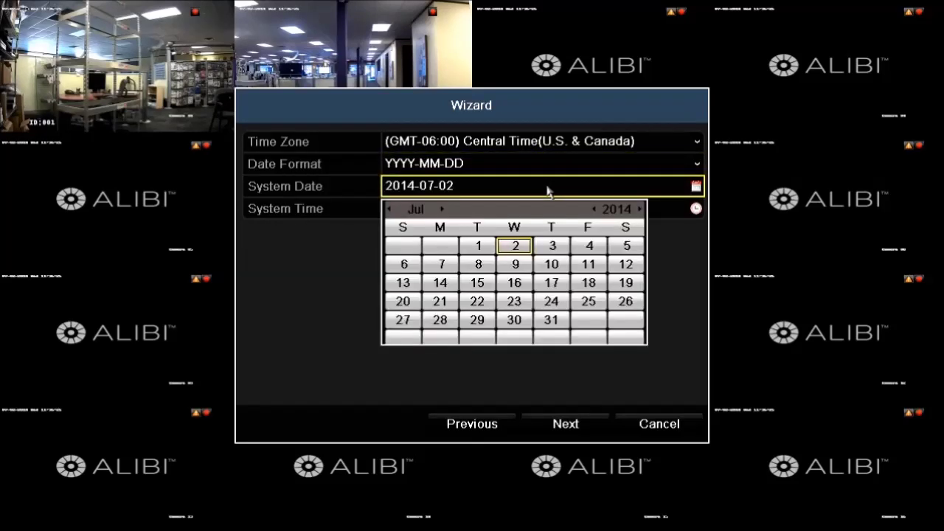
{"action": "left_click", "coordinate": [521, 251]}
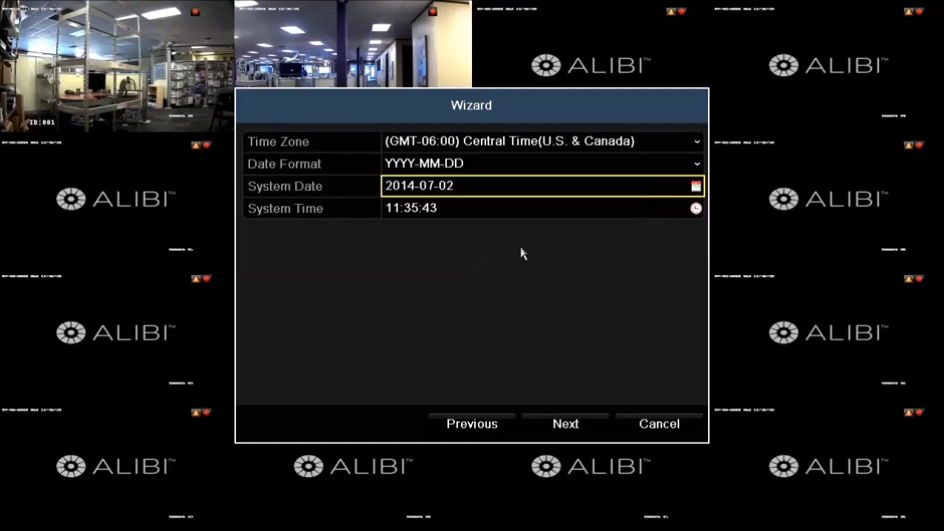
{"action": "left_click", "coordinate": [491, 211]}
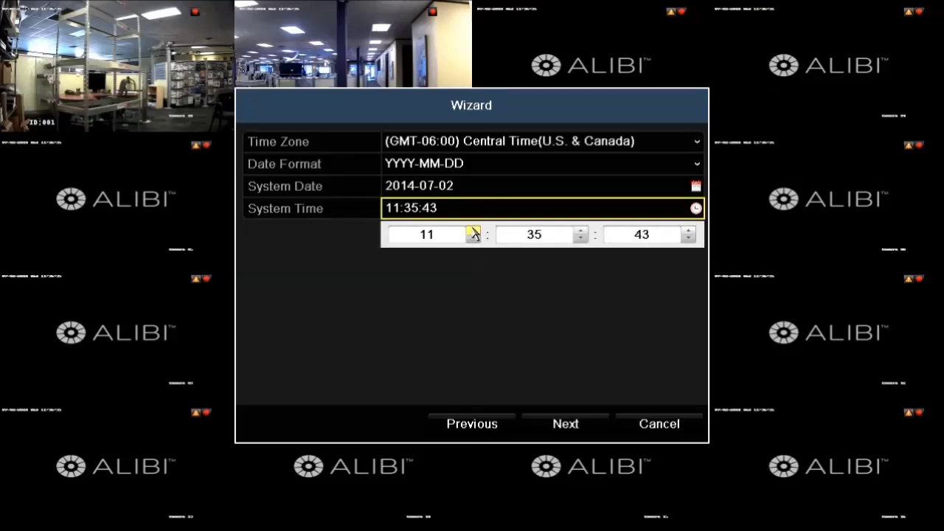
{"action": "left_click", "coordinate": [473, 231]}
{"action": "left_click", "coordinate": [473, 231]}
{"action": "left_click", "coordinate": [474, 232]}
{"action": "left_click", "coordinate": [473, 239]}
{"action": "left_click", "coordinate": [474, 239]}
{"action": "left_click", "coordinate": [473, 239]}
{"action": "left_click", "coordinate": [575, 428]}
{"action": "left_click", "coordinate": [568, 425]}
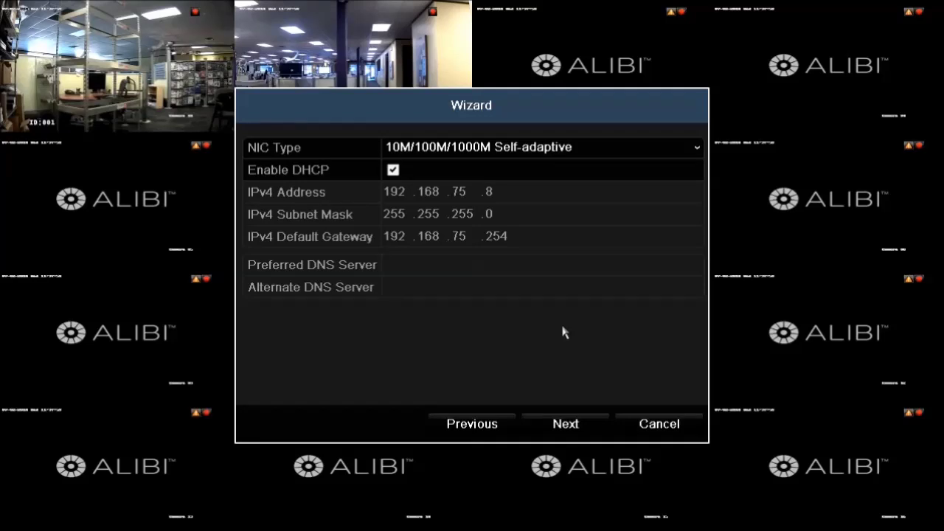
Step: Leave the NIC Type dropdown on 10M/100M/1000M Self-adaptive
{"action": "left_click", "coordinate": [693, 151]}
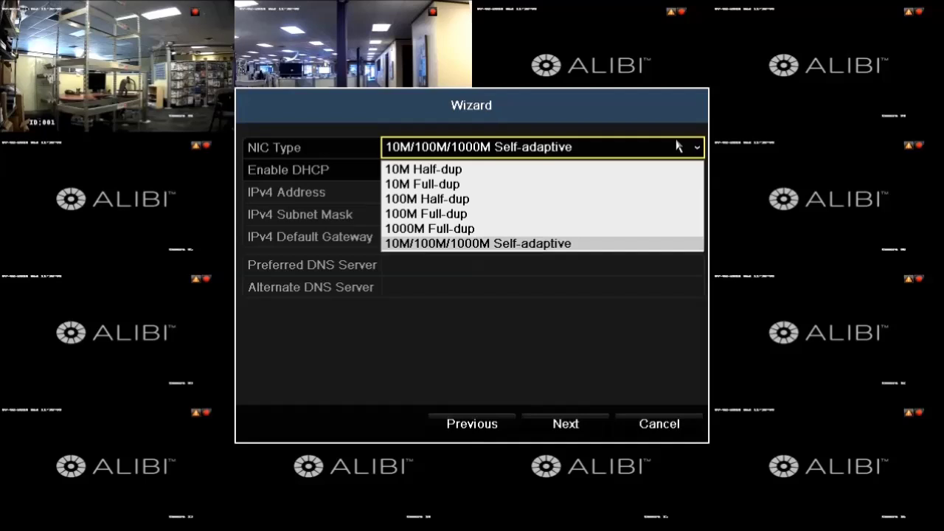
{"action": "left_click", "coordinate": [668, 148]}
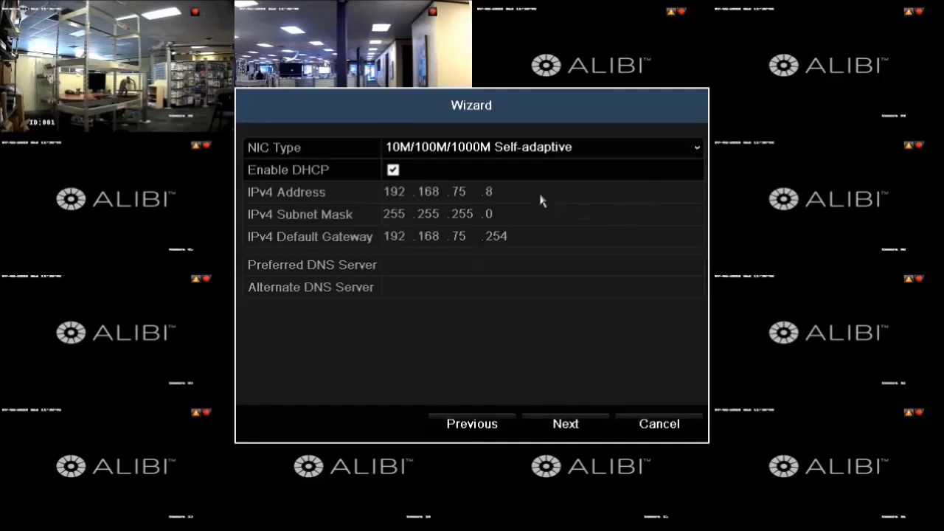
Step: Disable DHCP and enter the static IPv4 address 192.168.75.8
{"action": "left_click", "coordinate": [394, 170]}
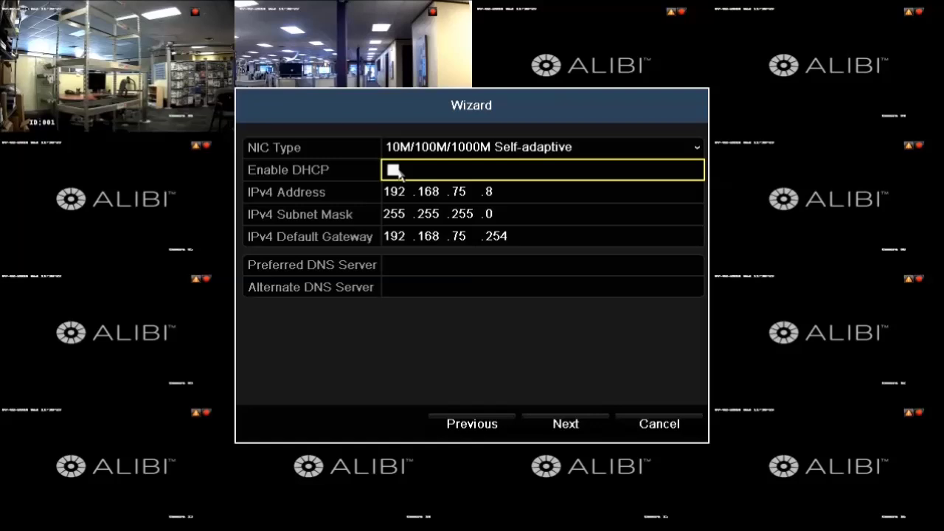
{"action": "left_click", "coordinate": [425, 191]}
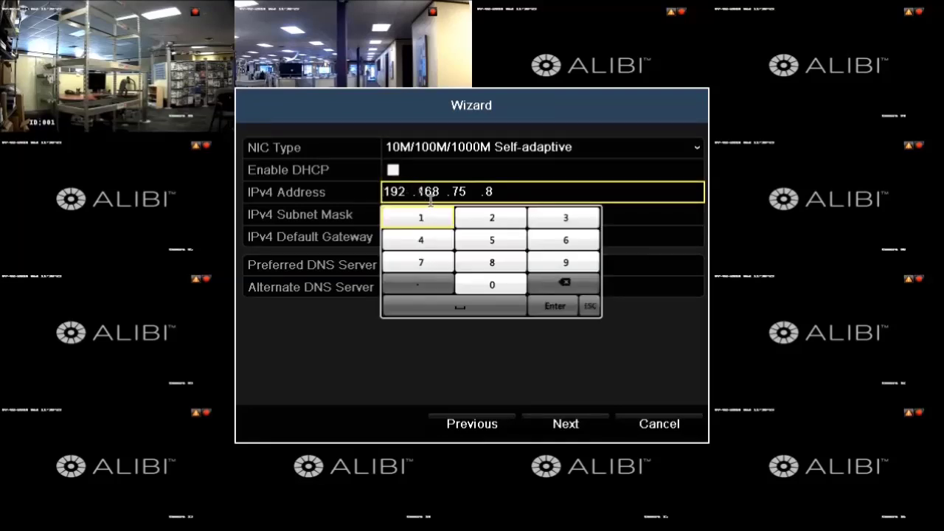
{"action": "double_click", "coordinate": [389, 191]}
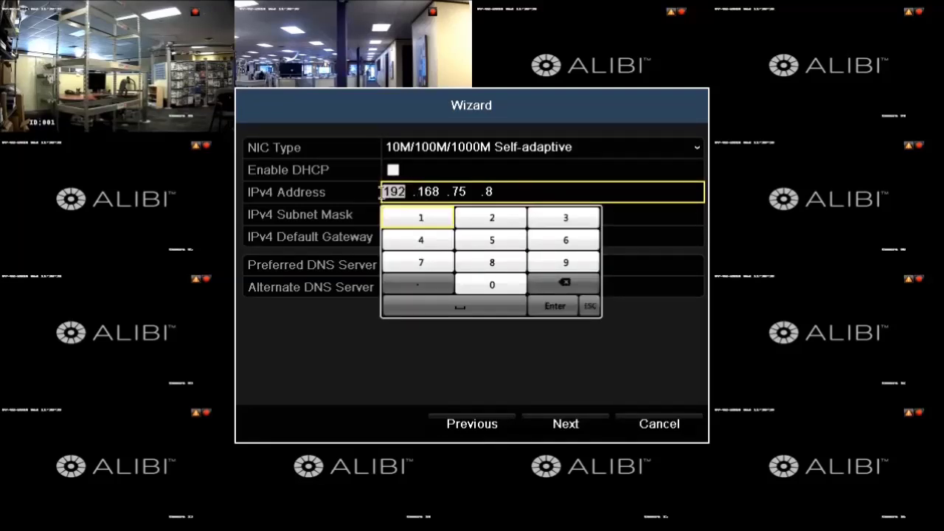
{"action": "left_click", "coordinate": [427, 217]}
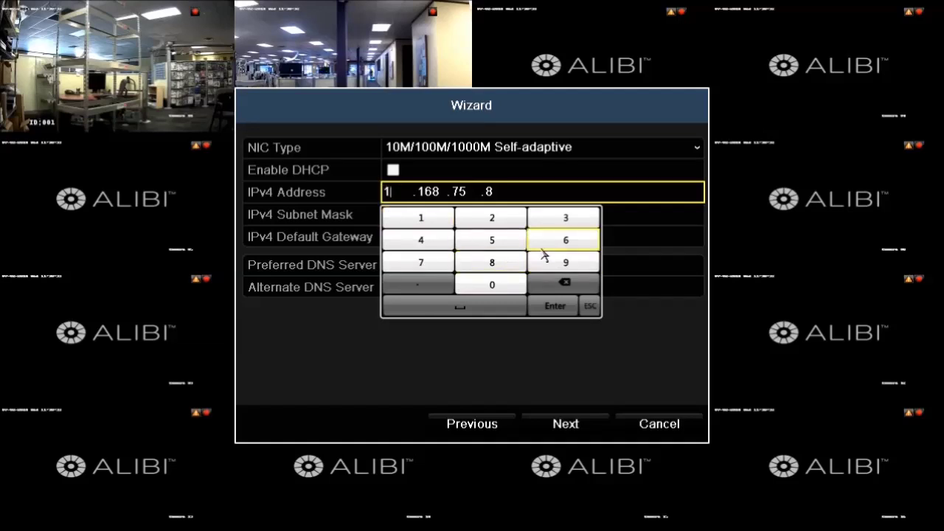
{"action": "left_click", "coordinate": [560, 263]}
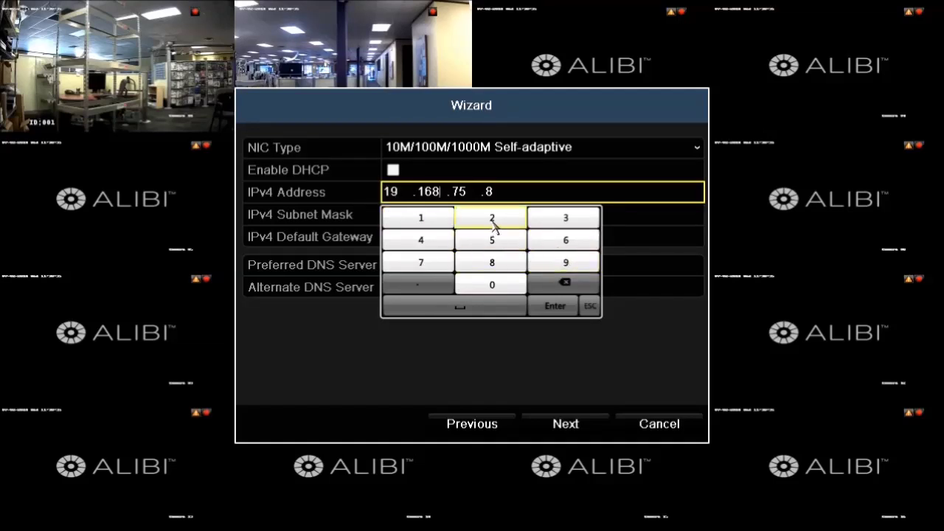
{"action": "left_click", "coordinate": [492, 219]}
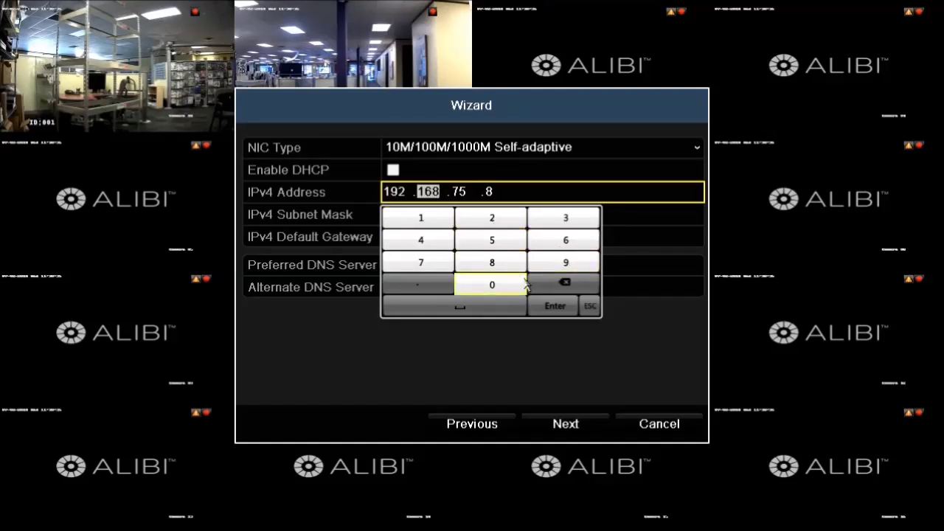
{"action": "left_click", "coordinate": [554, 308]}
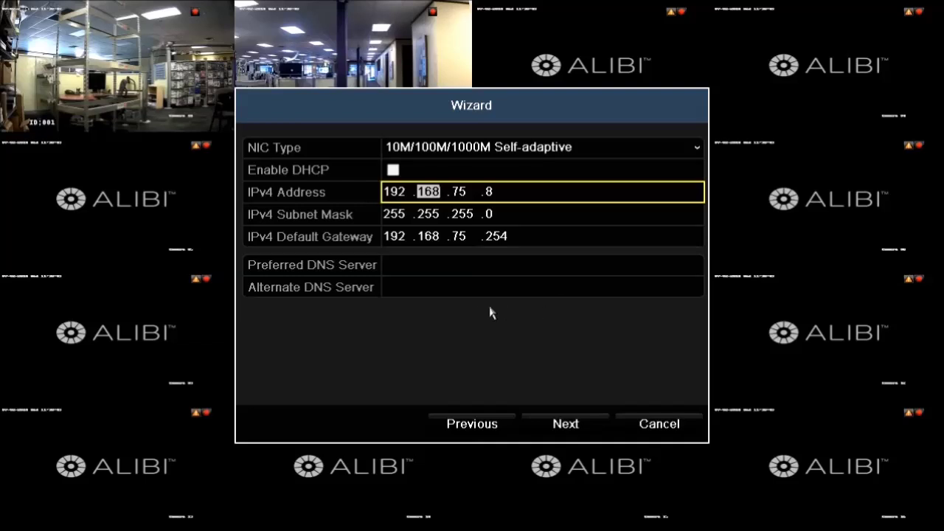
Step: Leave the preferred DNS server empty and continue to the disk page
{"action": "left_click", "coordinate": [401, 266]}
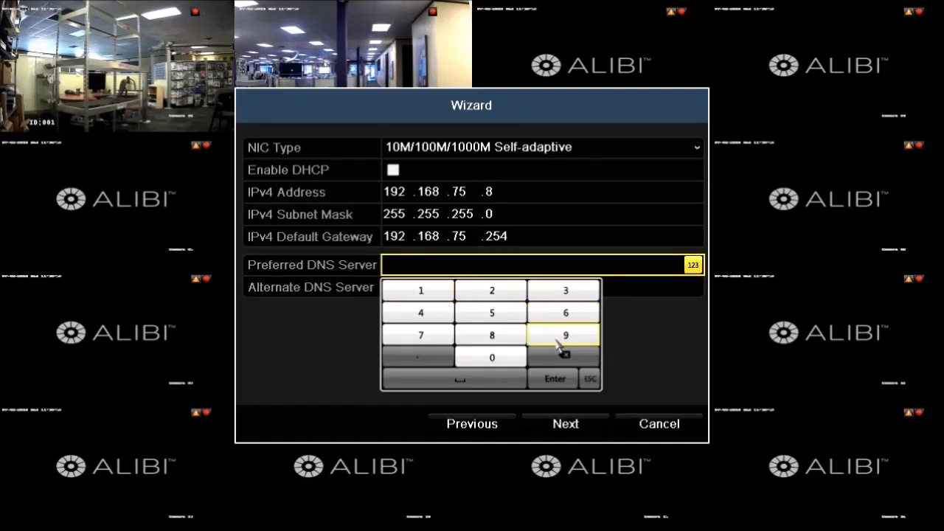
{"action": "left_click", "coordinate": [627, 379]}
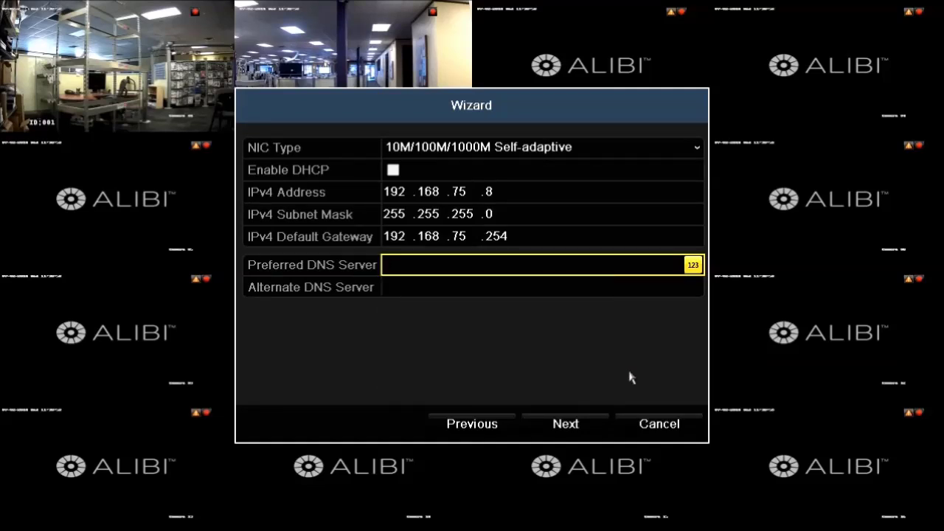
{"action": "left_click", "coordinate": [594, 430]}
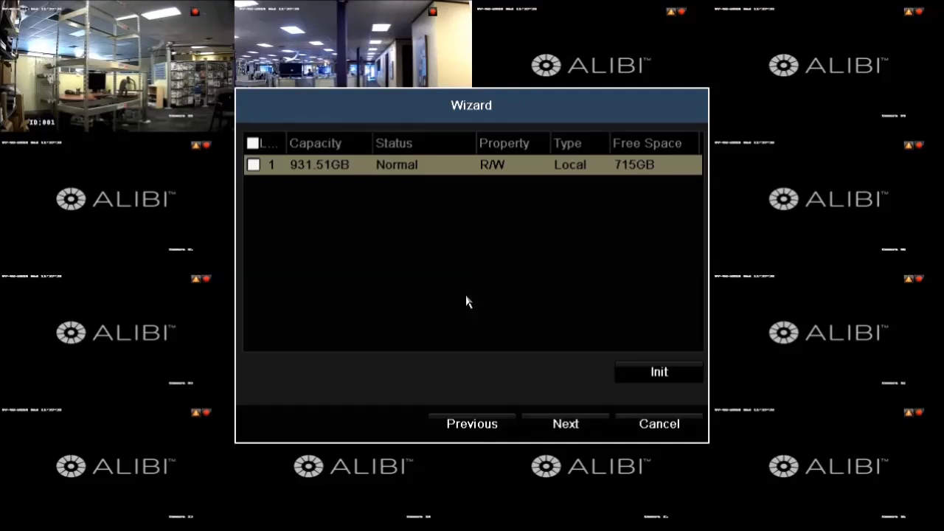
{"action": "left_click", "coordinate": [253, 165]}
{"action": "left_click", "coordinate": [253, 165]}
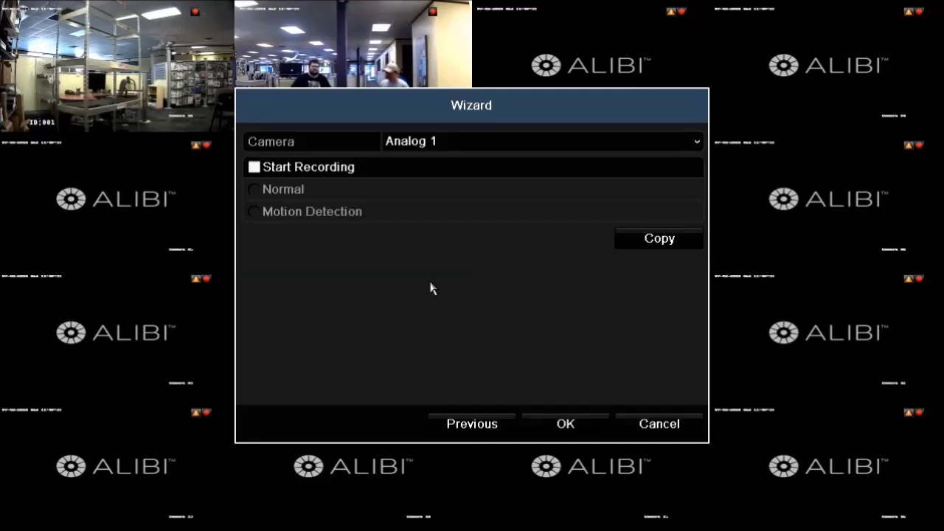
Step: Select camera Analog 1, enable Start Recording with Motion Detection, and open the Copy settings
{"action": "left_click", "coordinate": [461, 144]}
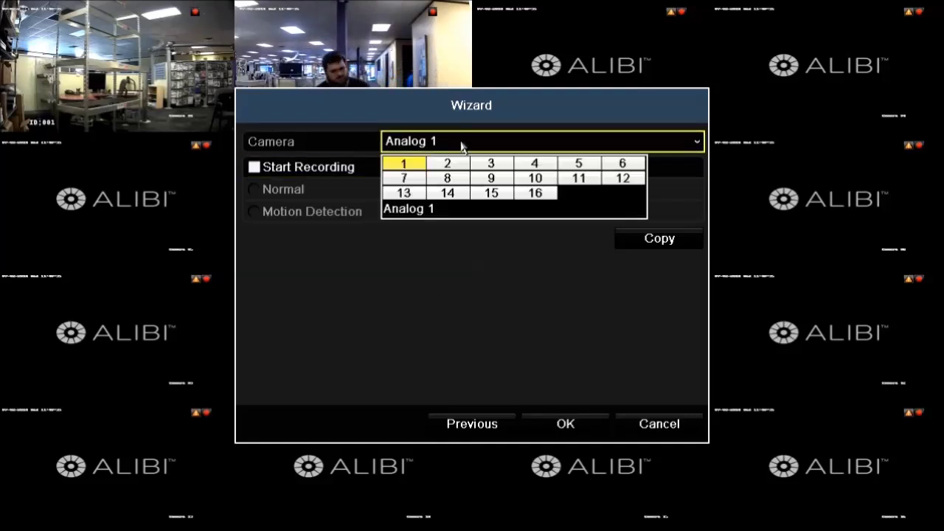
{"action": "left_click", "coordinate": [410, 164]}
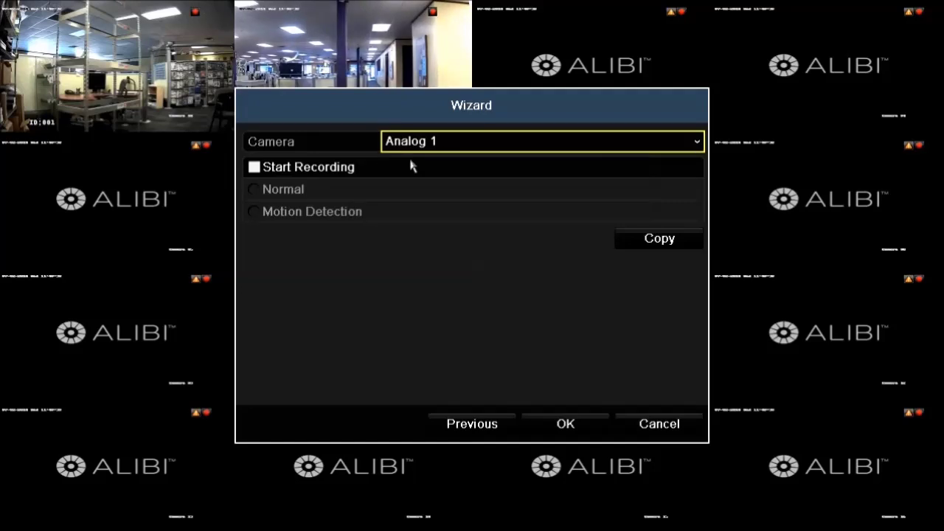
{"action": "left_click", "coordinate": [258, 169]}
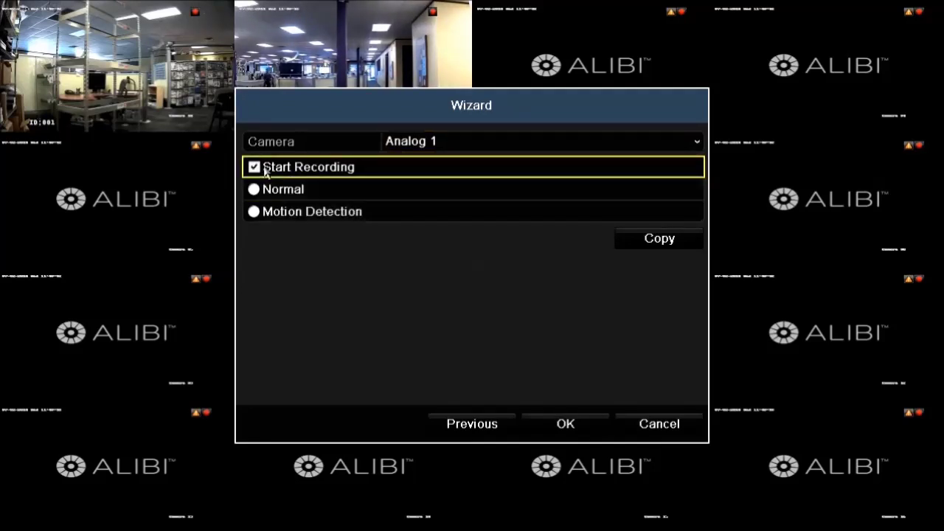
{"action": "left_click", "coordinate": [255, 212]}
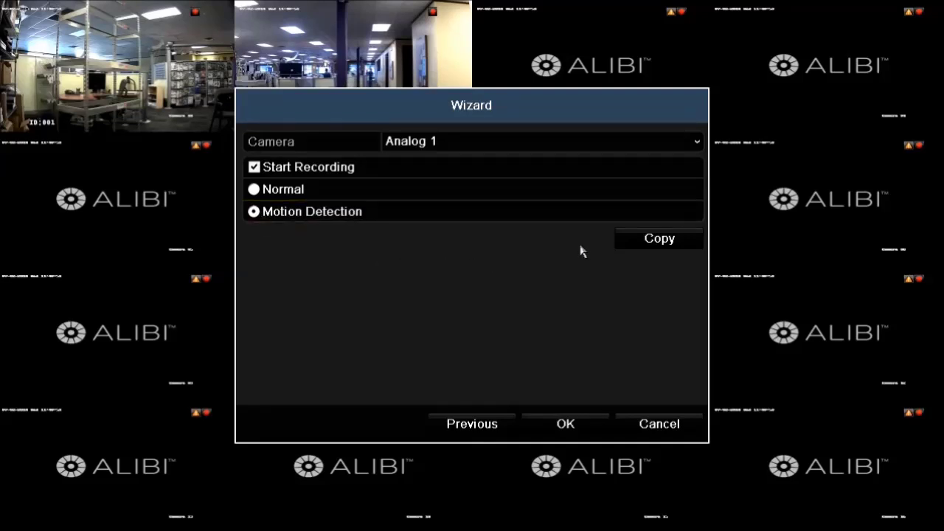
{"action": "left_click", "coordinate": [640, 246]}
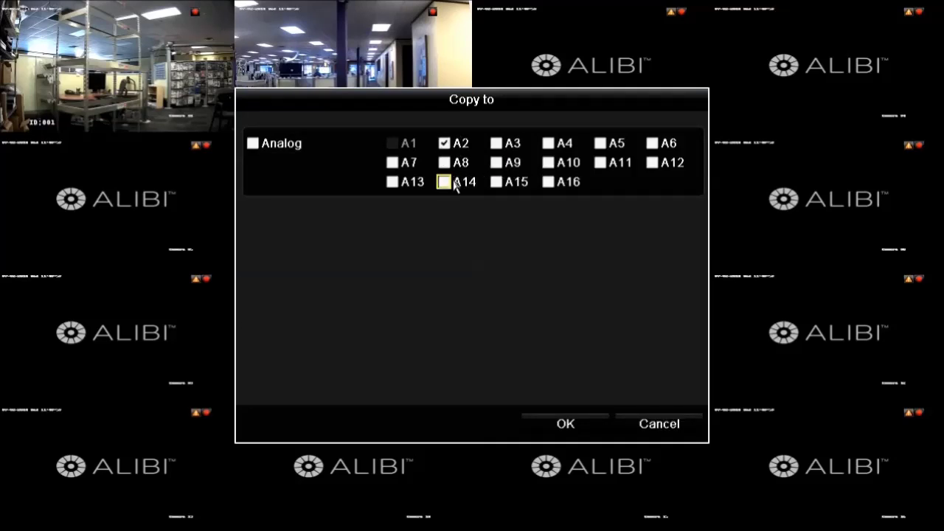
Step: In the Copy to dialog, select only camera A2 as the target and confirm with OK
{"action": "left_click", "coordinate": [252, 144]}
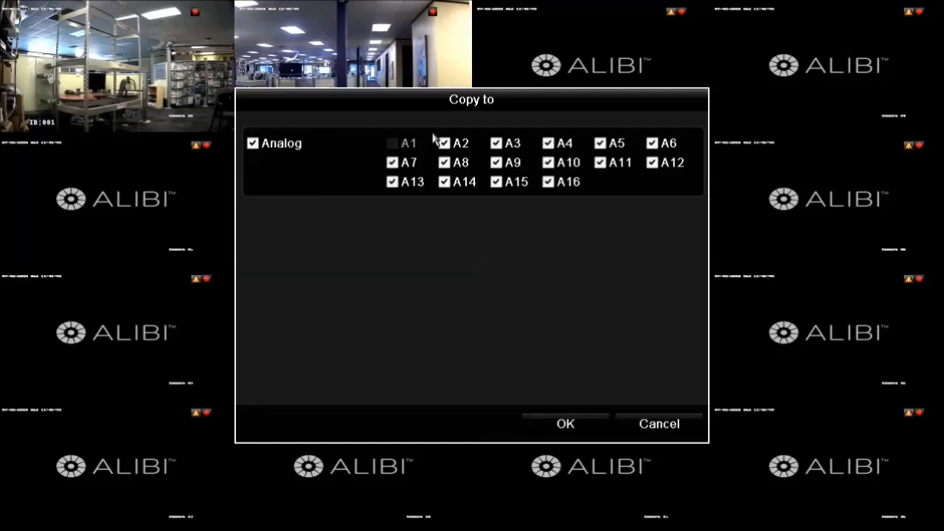
{"action": "left_click", "coordinate": [254, 143]}
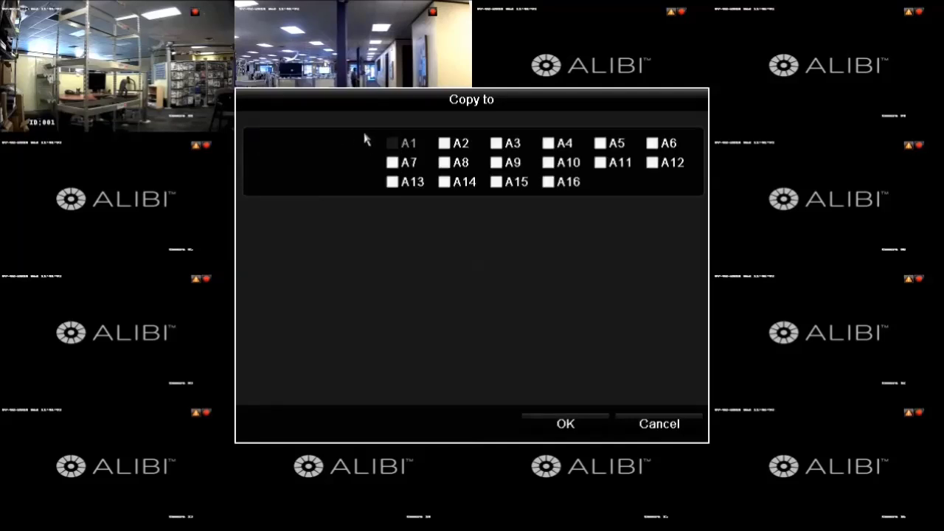
{"action": "left_click", "coordinate": [443, 144]}
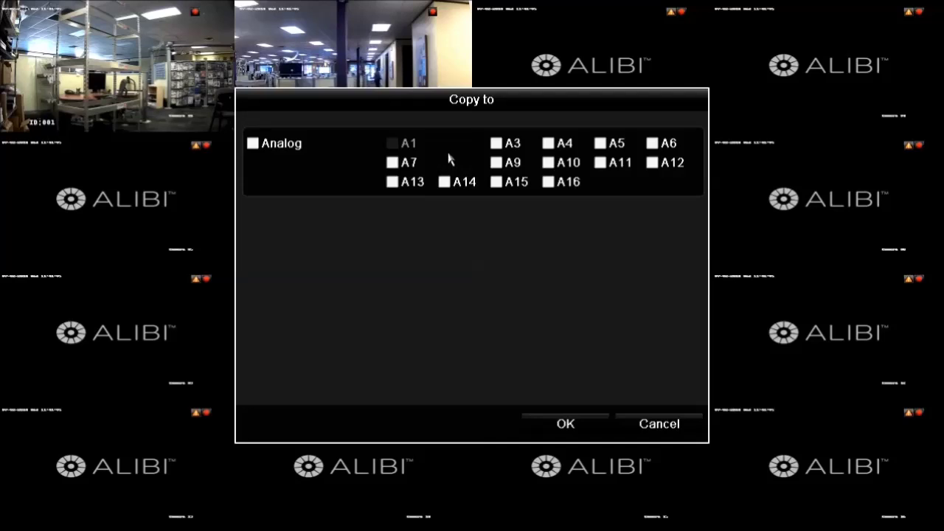
{"action": "left_click", "coordinate": [594, 426]}
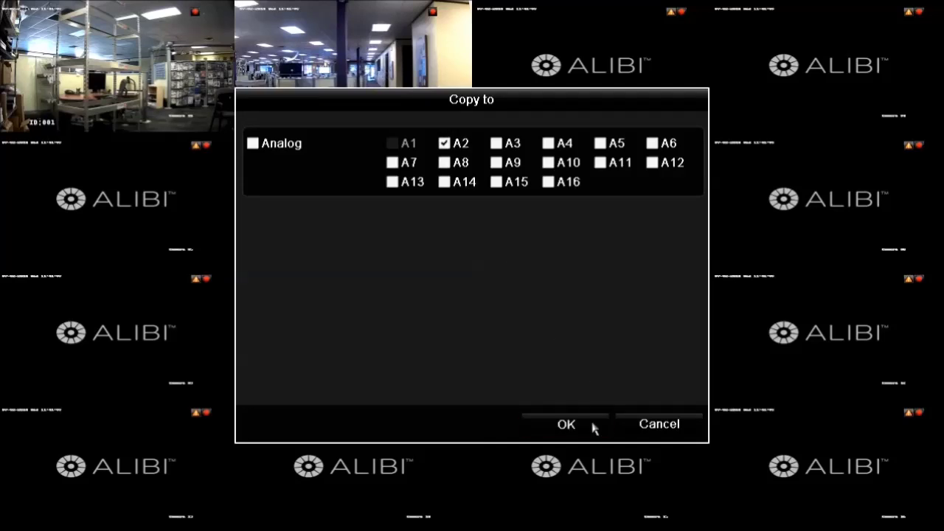